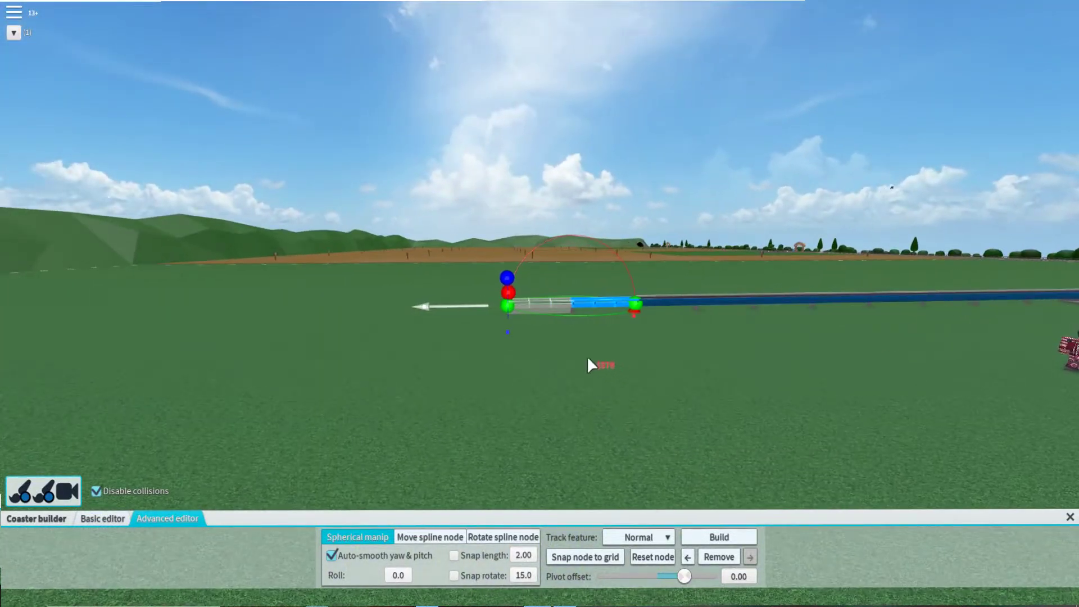
- Set the pivot offset to 2.00 and build an upward-curving piece at the end of the straight coaster track
scroll(551, 354, "up", 2)
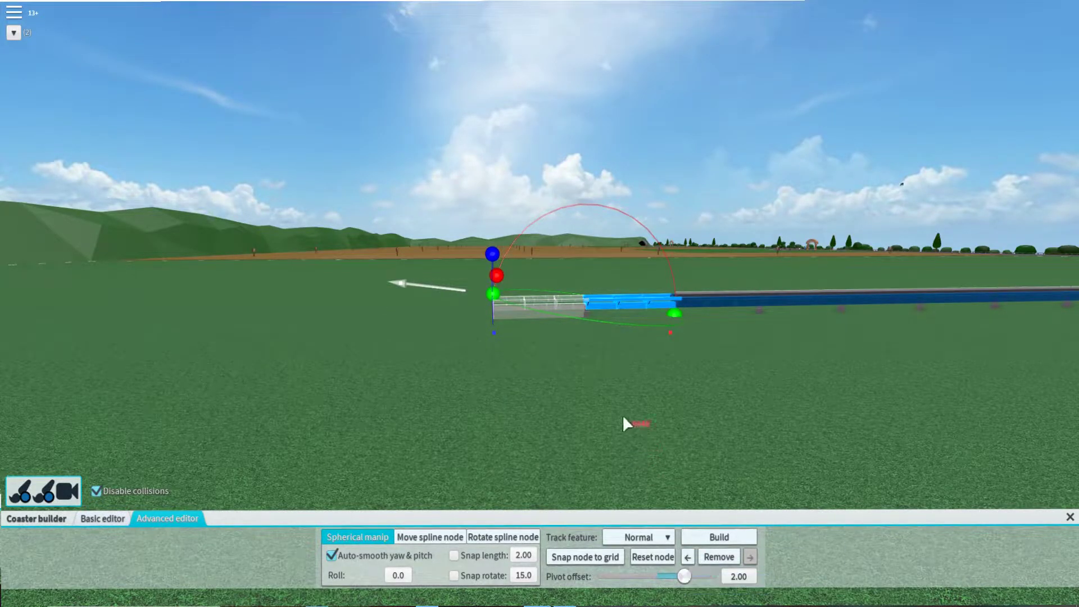
left_click_drag(464, 289, 469, 231)
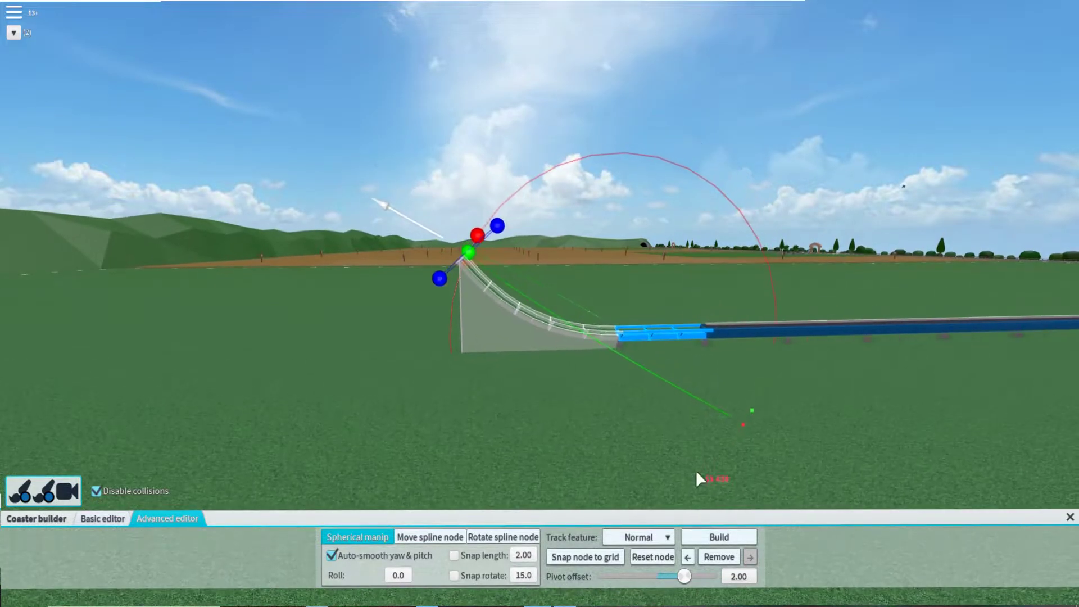
left_click(723, 528)
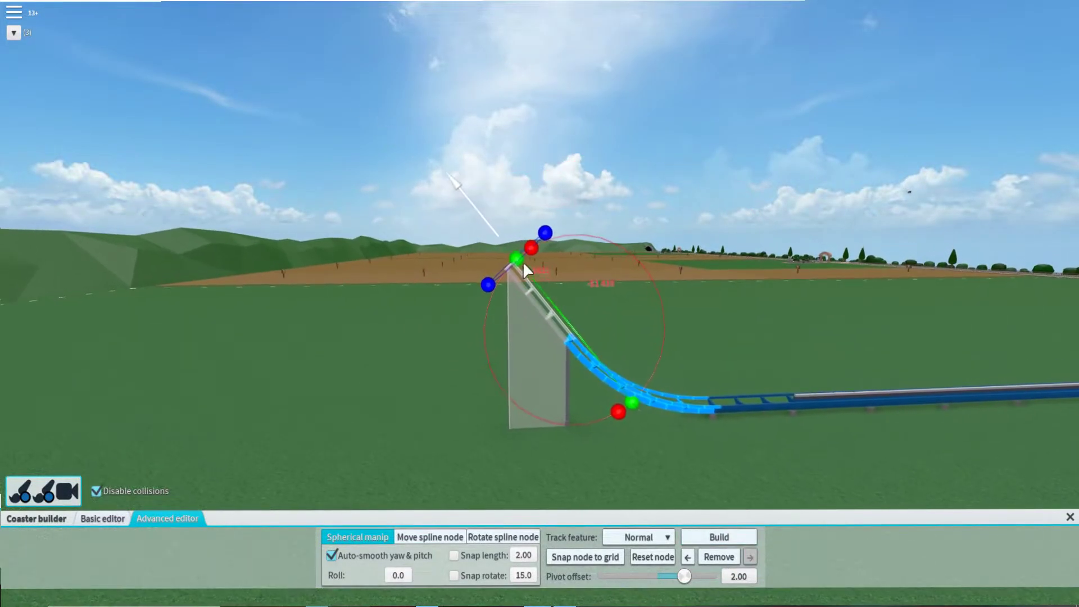
- Continue the loop with a near-vertical piece and a piece leaning backwards past vertical with a roll of 180
left_click_drag(465, 148, 582, 138)
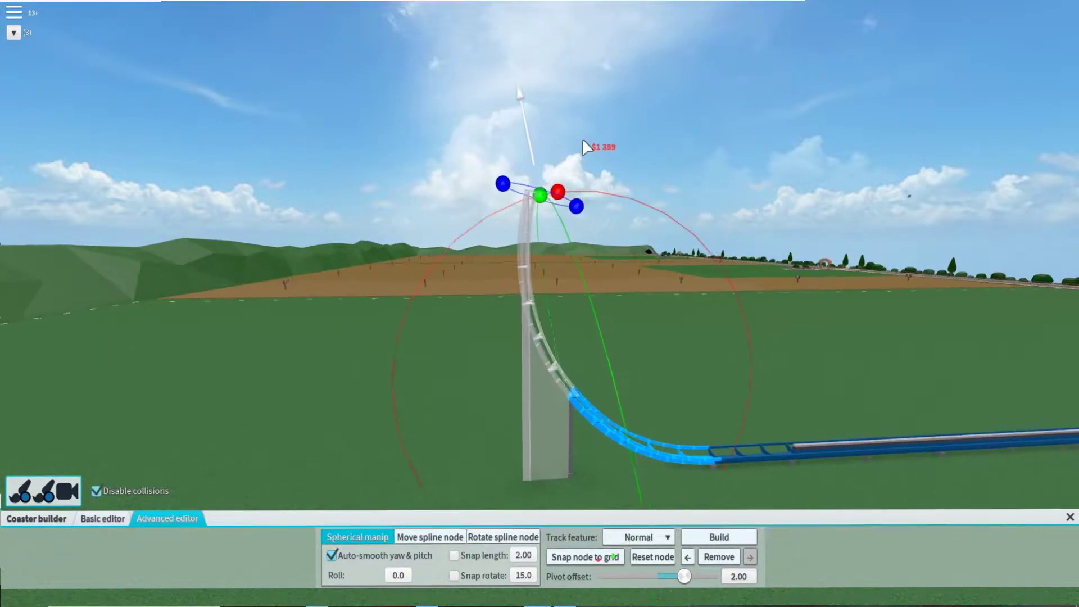
left_click(749, 541)
left_click_drag(564, 229, 587, 241)
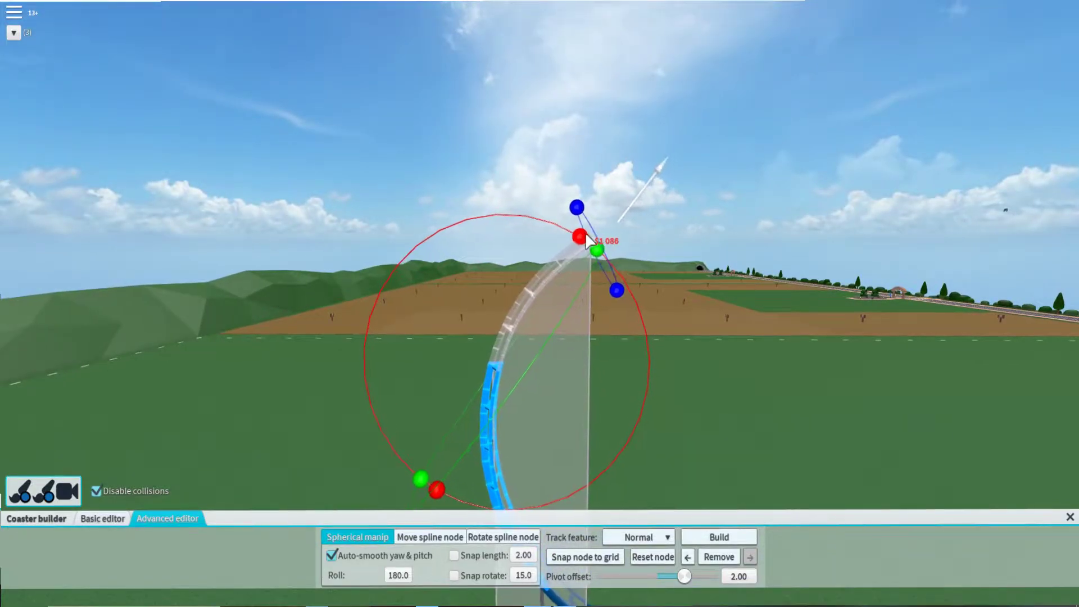
left_click(719, 538)
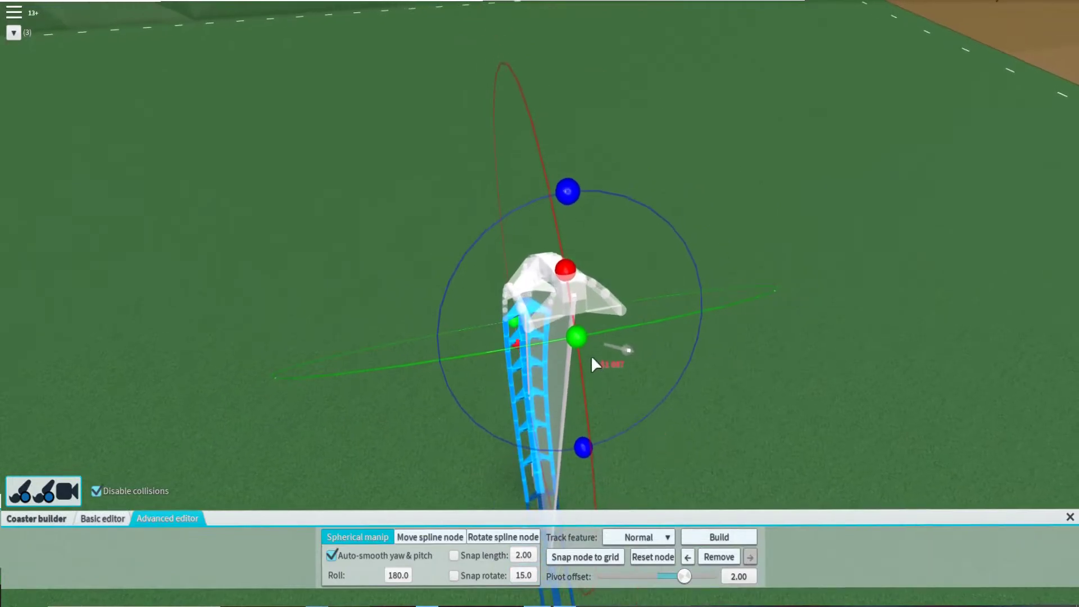
- Curve the next piece towards the loop's top at 180 roll, shift its end sideways off the entry track and build it
mouse_move(576, 362)
left_mouse_down()
mouse_move(608, 347)
mouse_move(555, 362)
left_mouse_up()
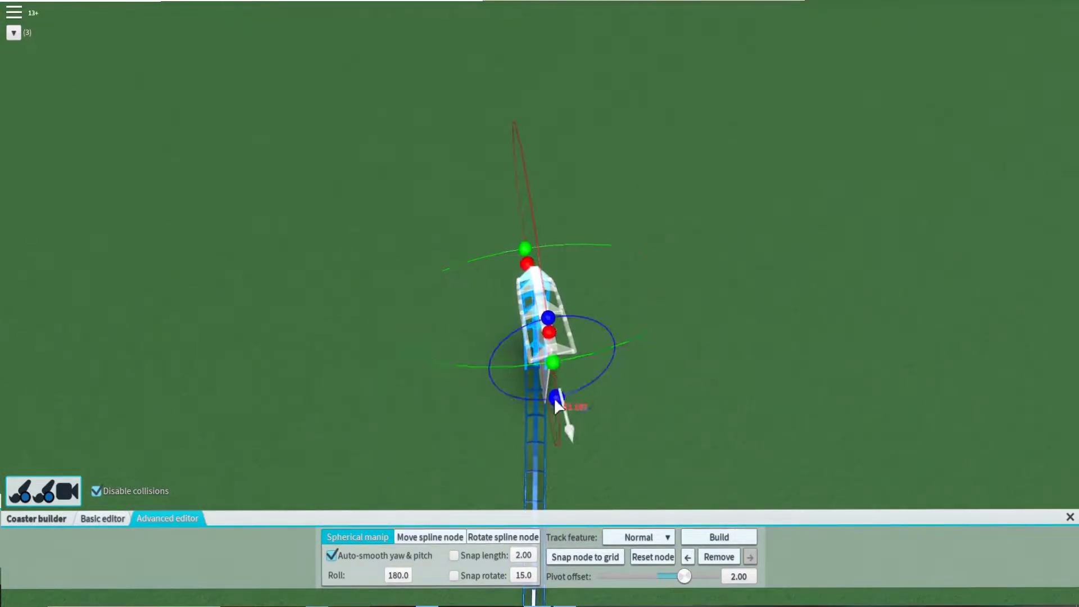
left_click_drag(555, 399, 541, 242)
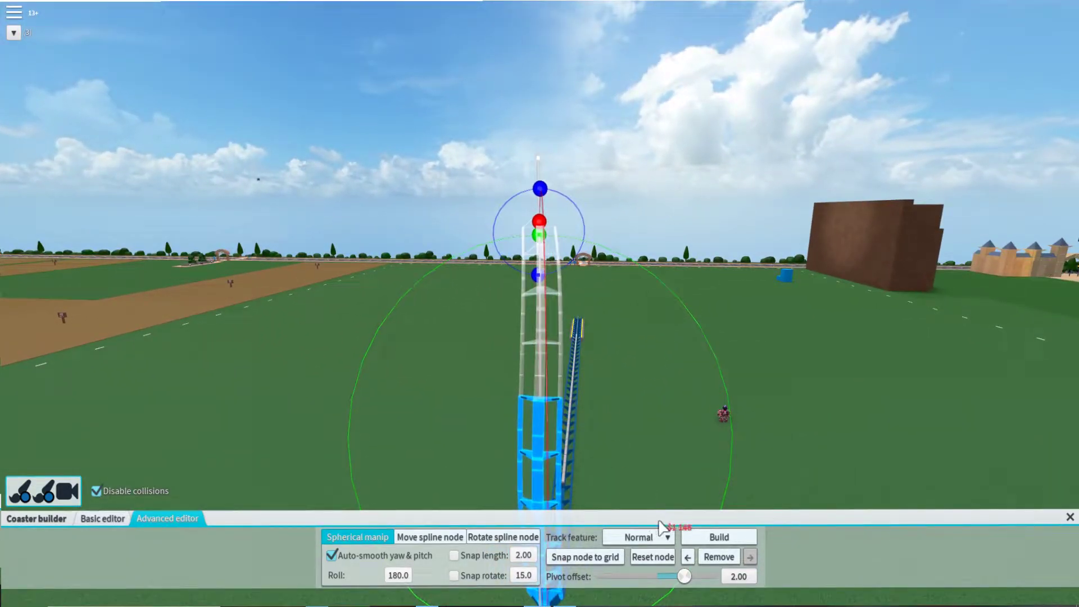
left_click(705, 538)
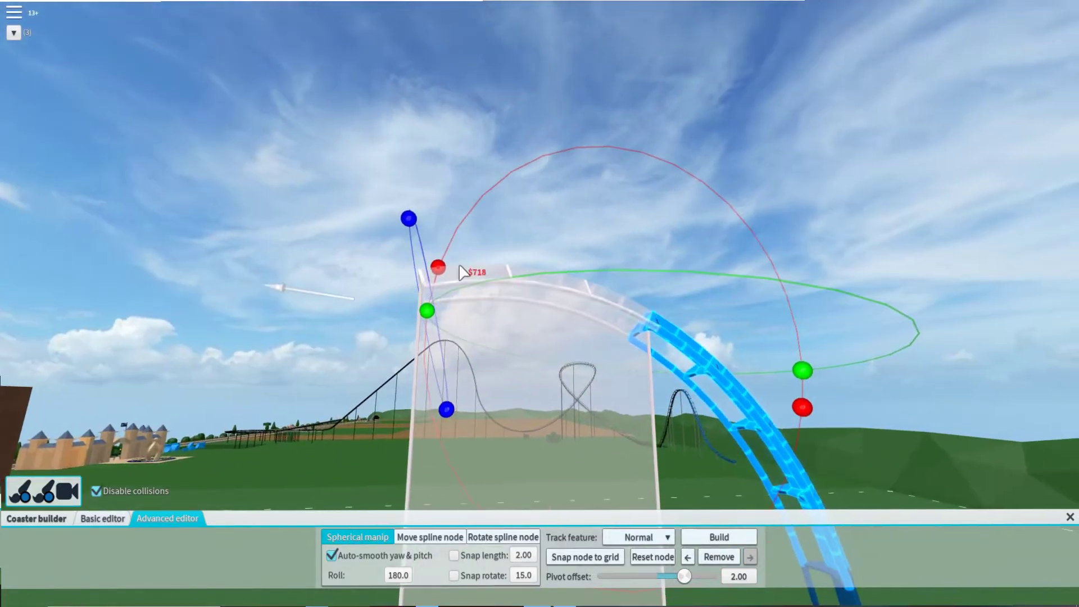
- Shape the track over the top of the loop so it bends downwards at 180 roll, and build it
left_click_drag(437, 268, 434, 271)
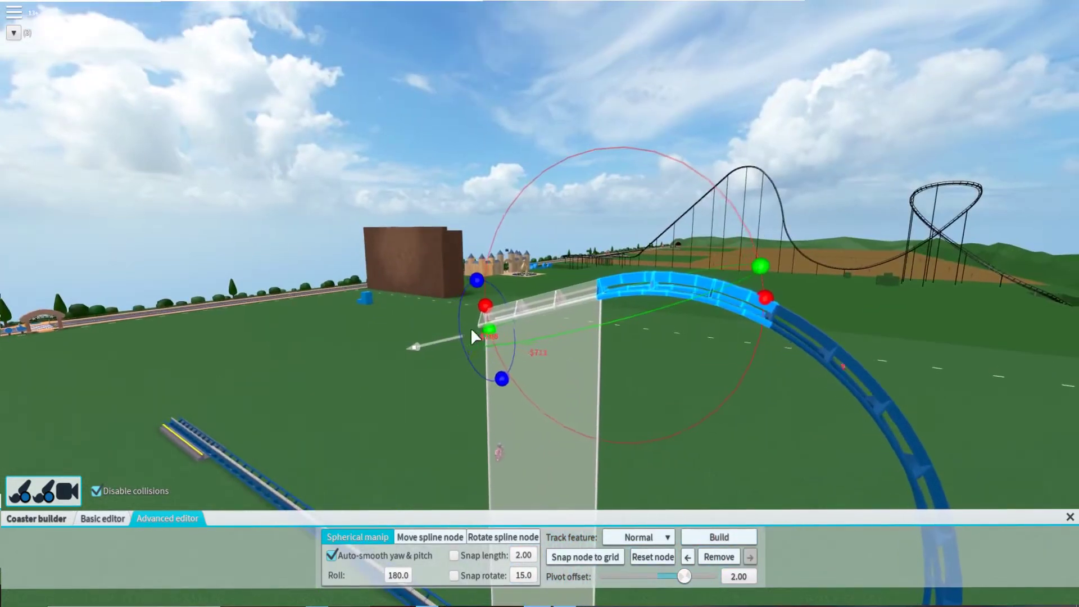
left_click_drag(488, 315, 507, 333)
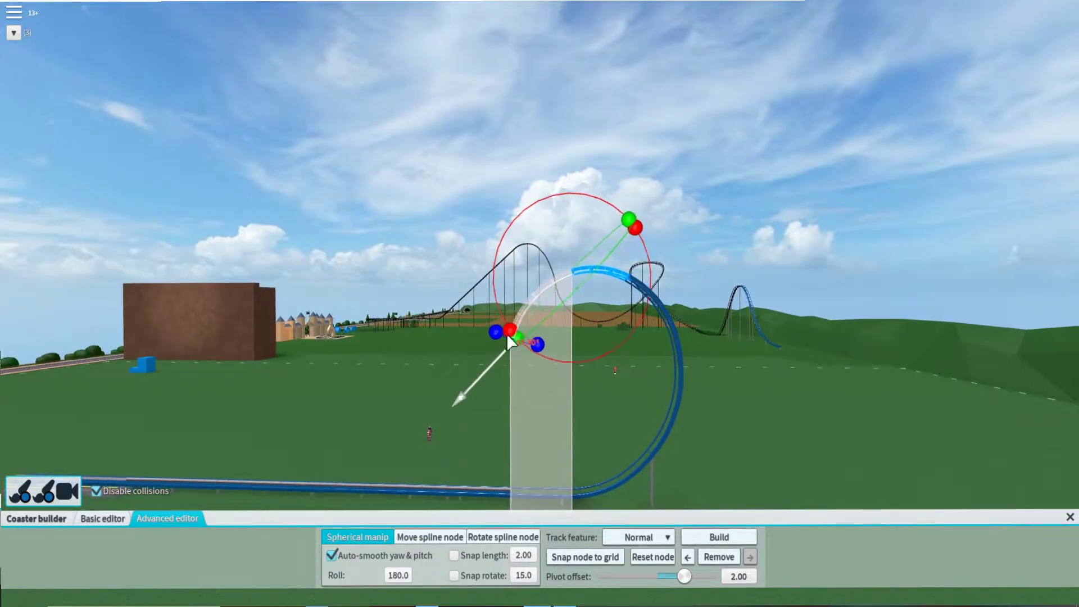
left_click(721, 537)
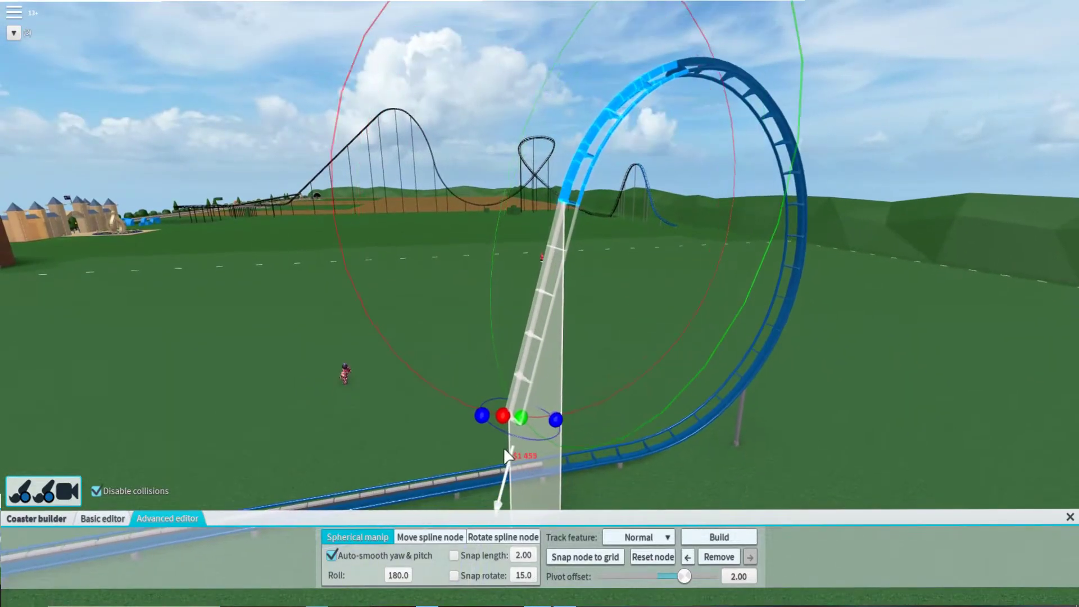
- Curve the descending piece down beside the entry track with a roll of 0 and build it
left_click_drag(507, 397, 571, 417)
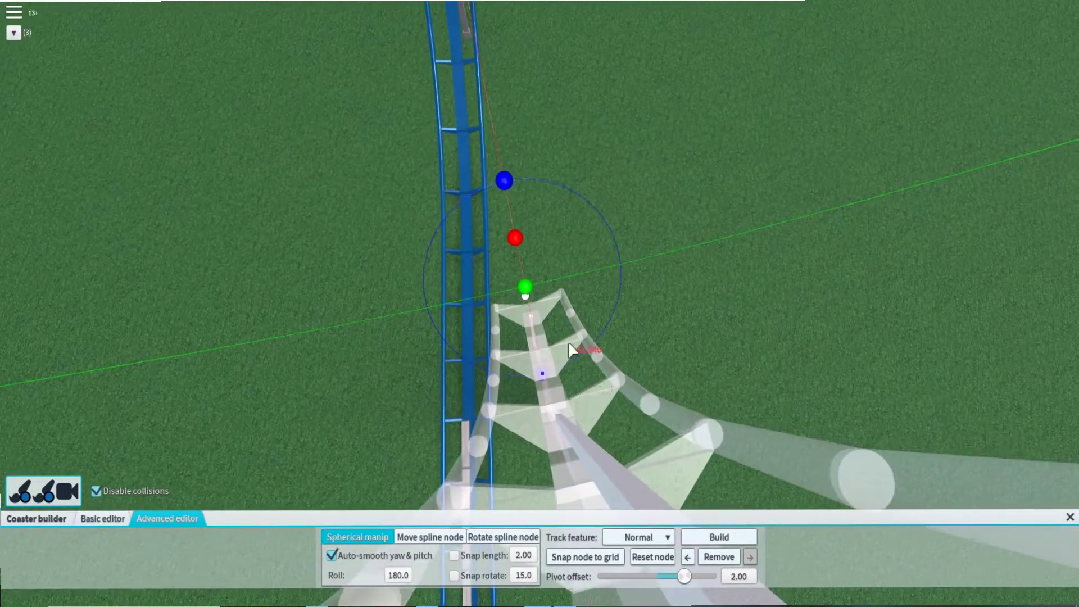
left_click_drag(505, 306, 529, 291)
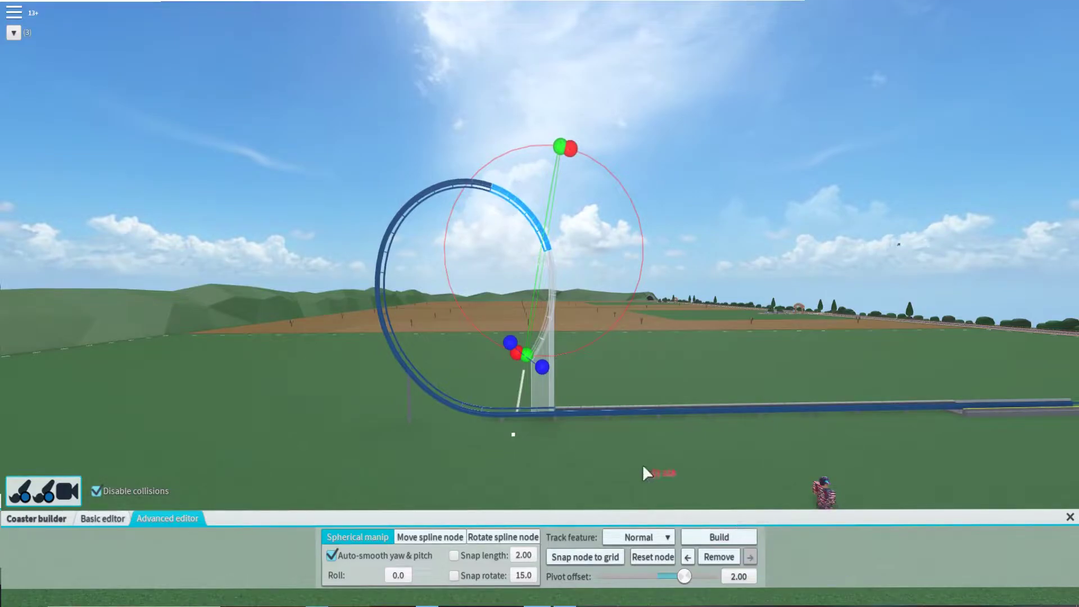
scroll(646, 472, "up", 3)
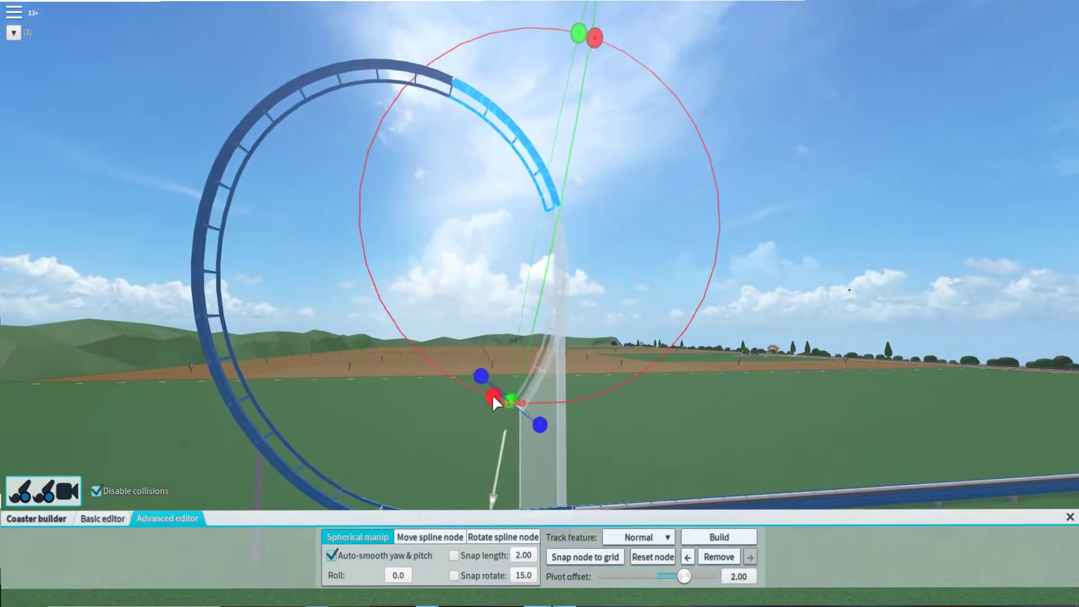
left_click(720, 538)
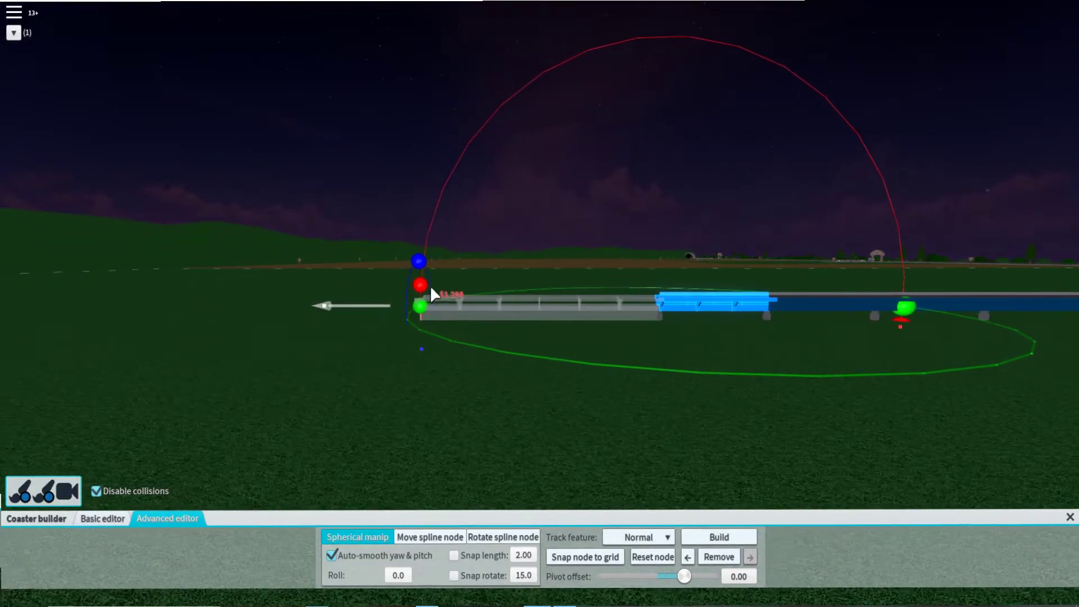
- Curve the first piece after the straight track upward with a pivot offset of 2.00 and build it
left_click_drag(430, 286, 443, 186)
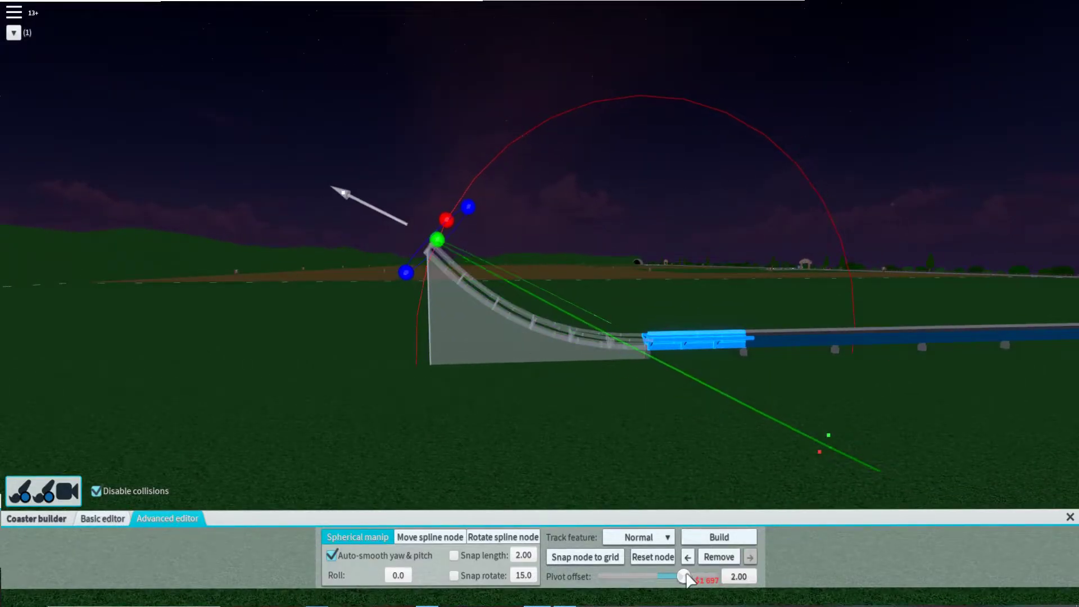
left_click(721, 556)
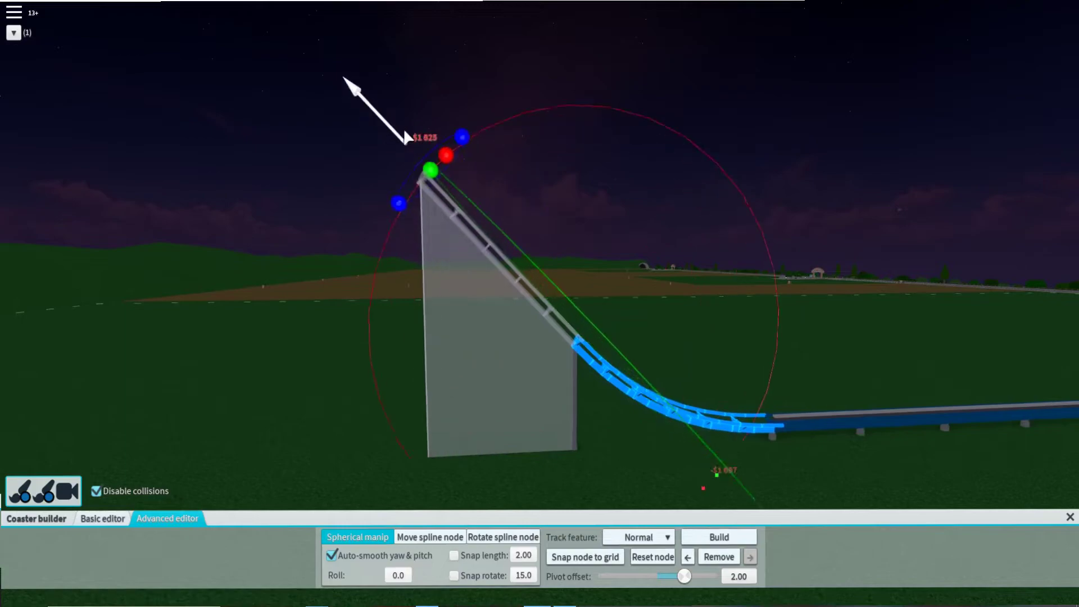
- Bend the second loop piece up towards vertical and set its roll to 0
left_click_drag(490, 208, 577, 155)
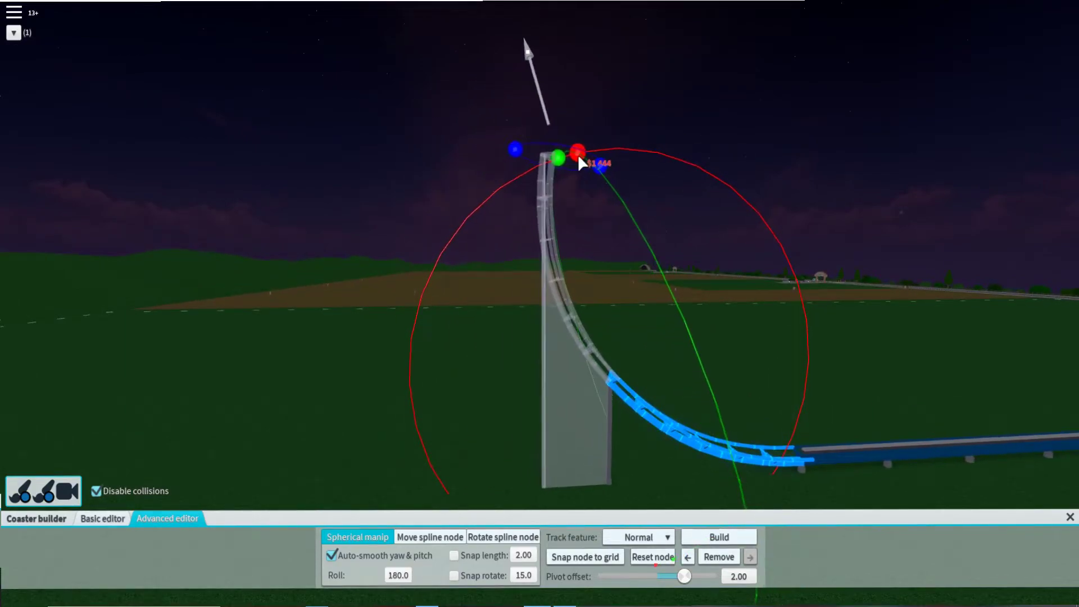
left_click_drag(540, 185, 507, 194)
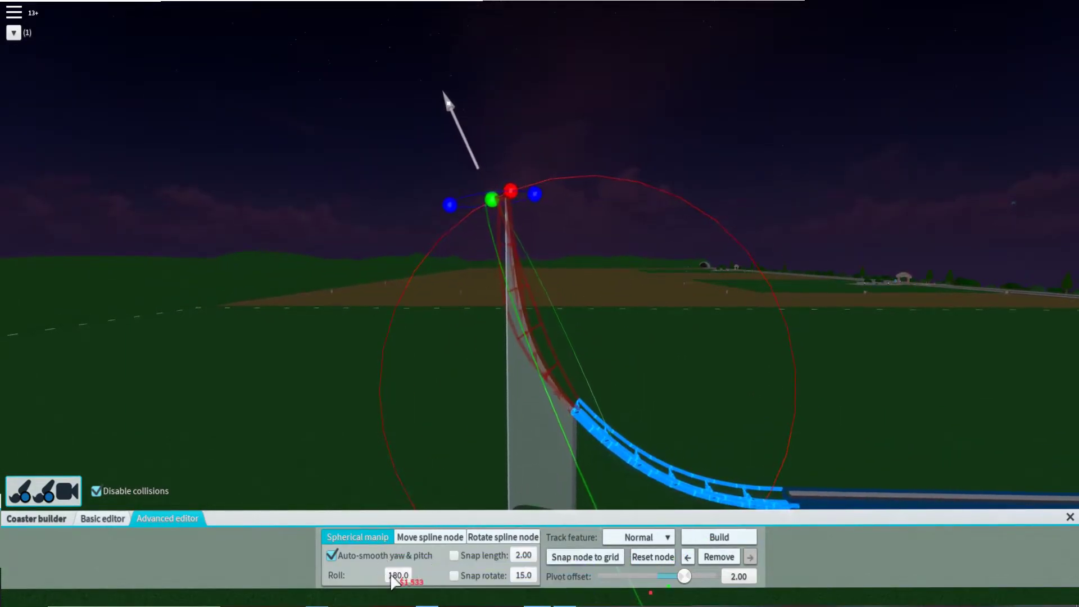
type("0")
key("Return")
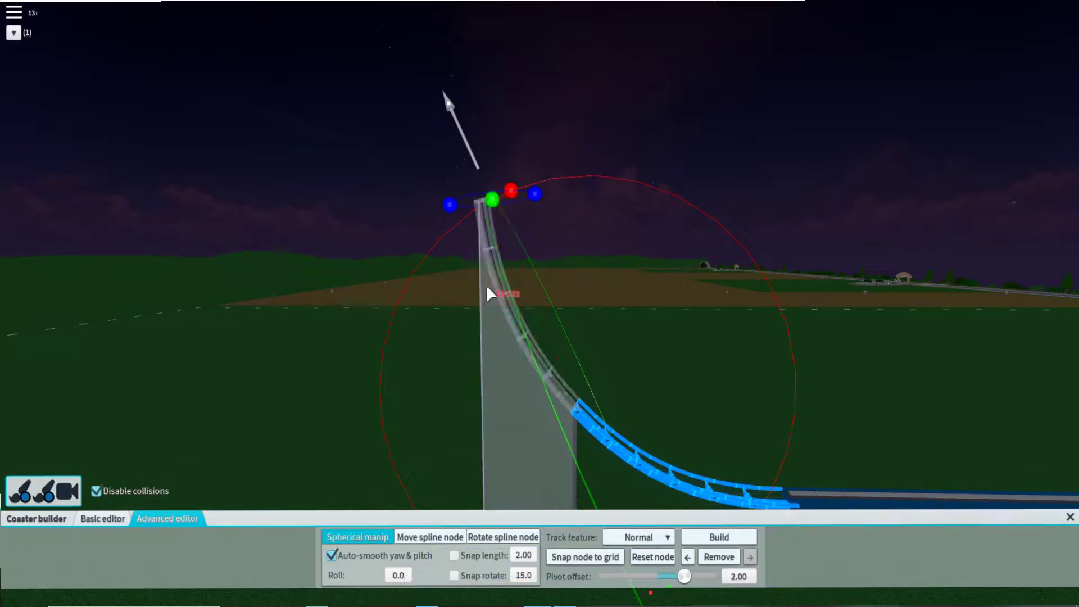
- Fine-tune the end of the second loop piece just short of vertical and build it
left_click_drag(517, 189, 506, 190)
left_click(503, 537)
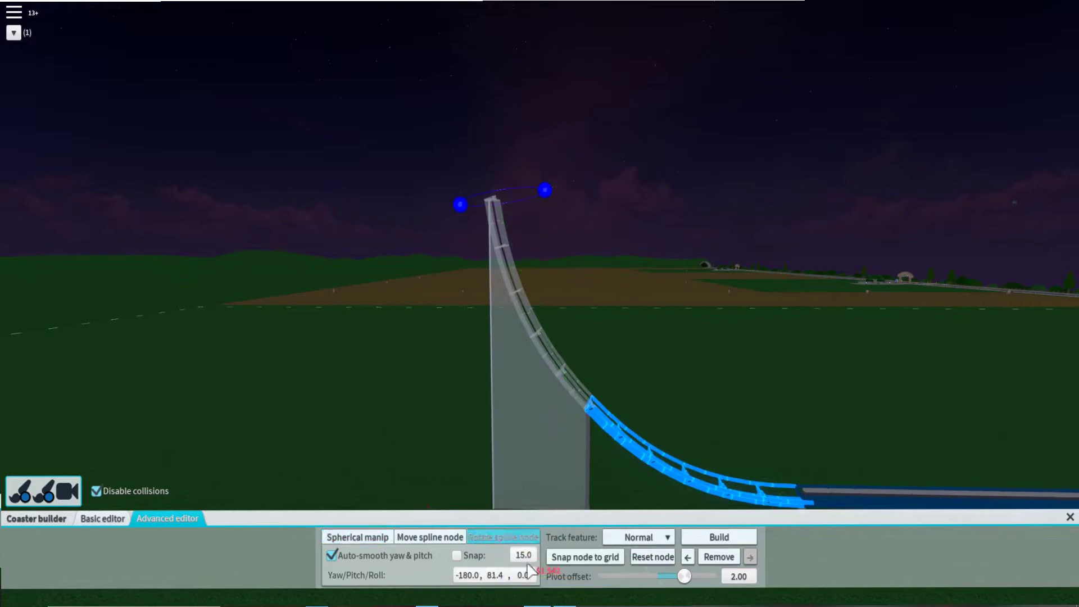
left_click(357, 537)
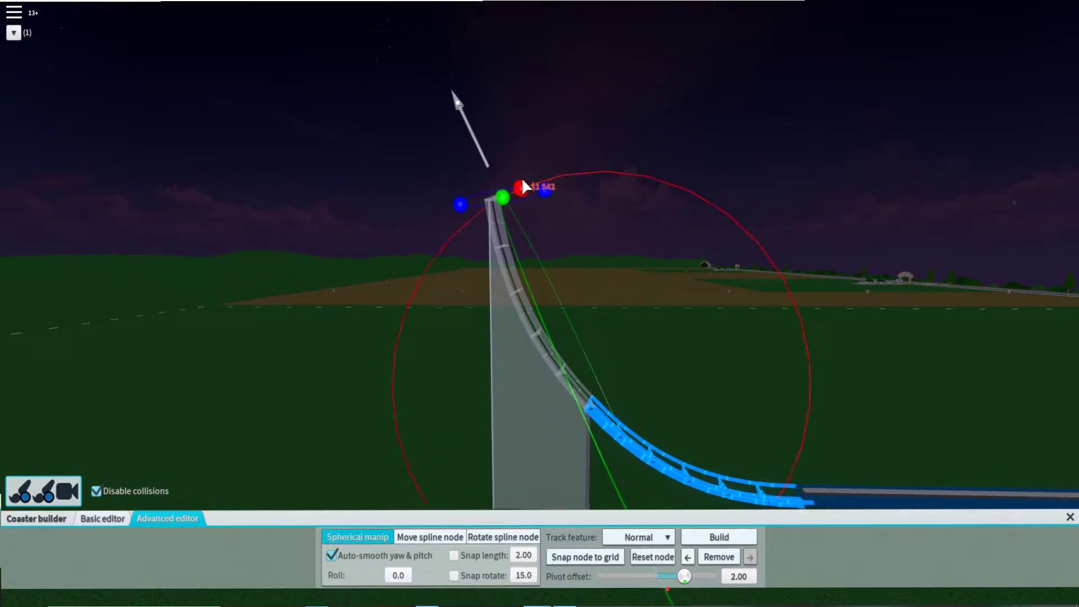
left_click_drag(523, 187, 440, 382)
left_click(497, 539)
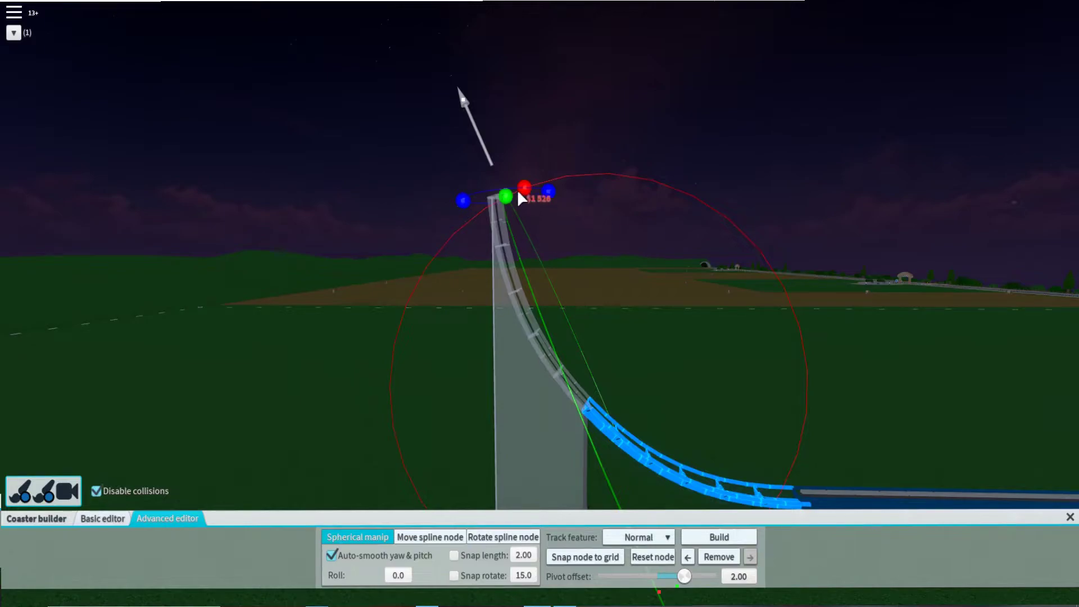
left_click_drag(522, 188, 787, 508)
left_click(756, 543)
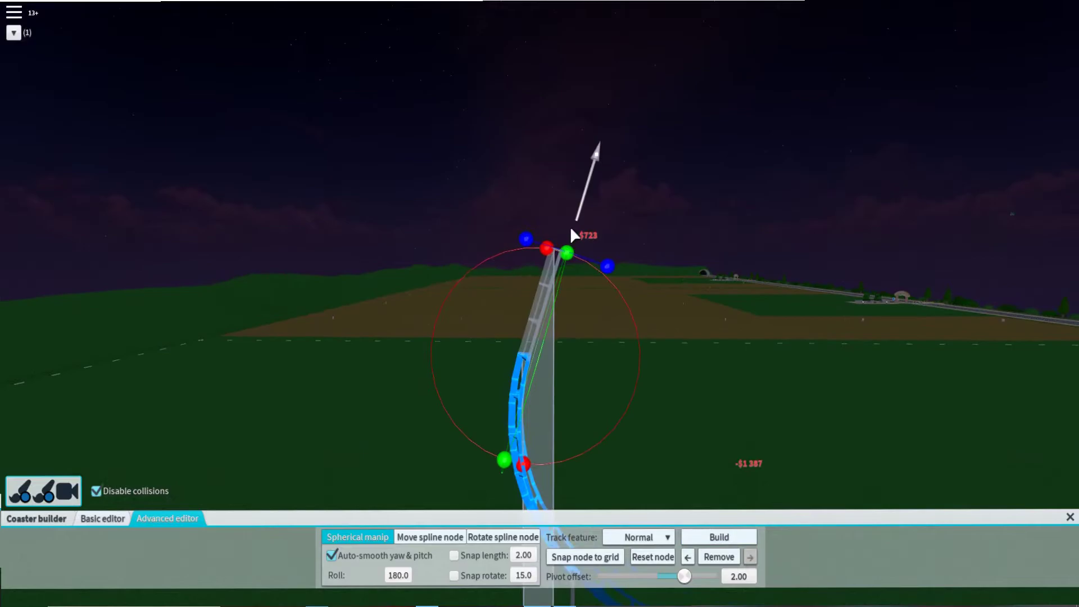
- Build the pieces forming the loop's top at 180 roll, curving over and offset slightly sideways from the entry track
left_click_drag(564, 187, 560, 410)
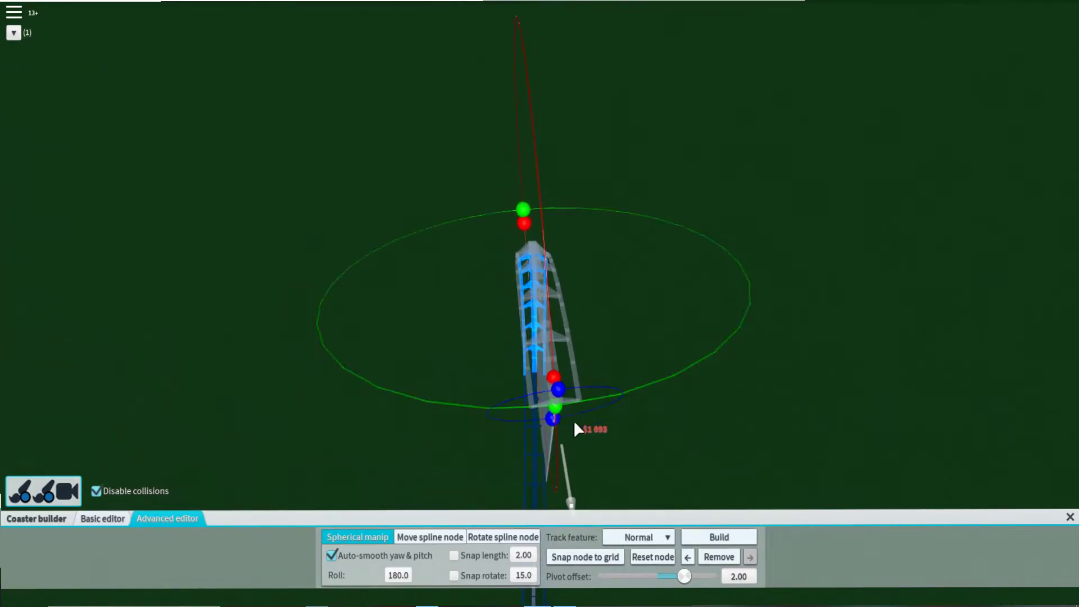
left_click(689, 536)
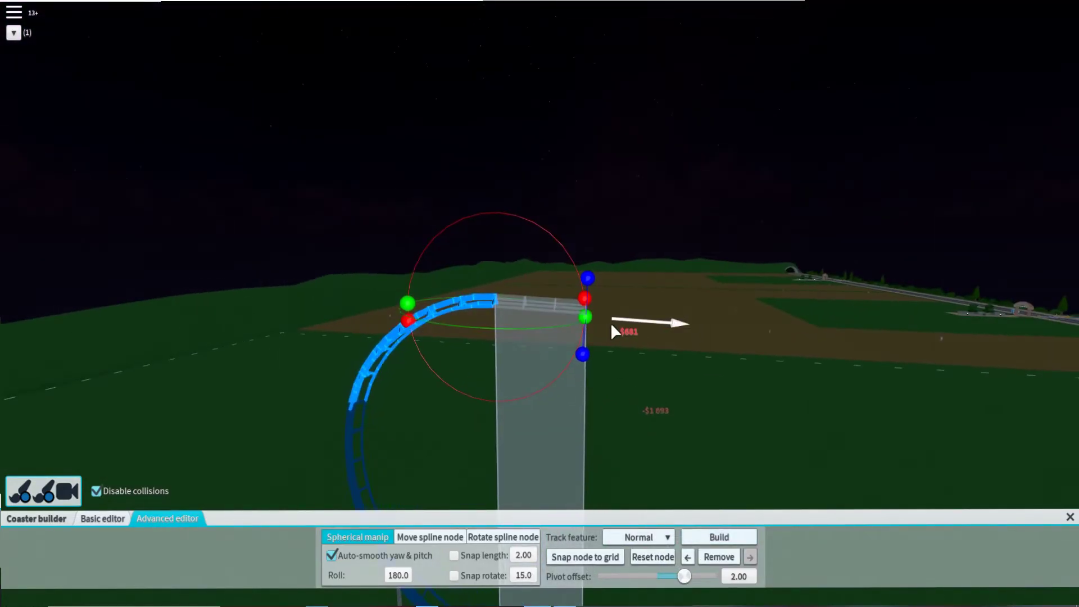
left_click_drag(633, 332, 614, 348)
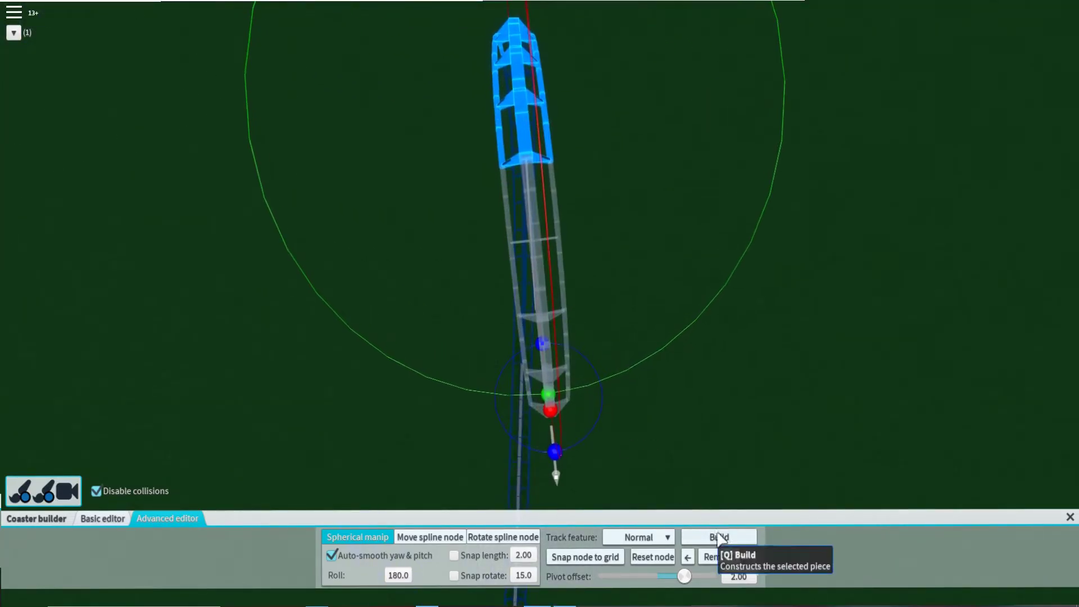
left_click(722, 536)
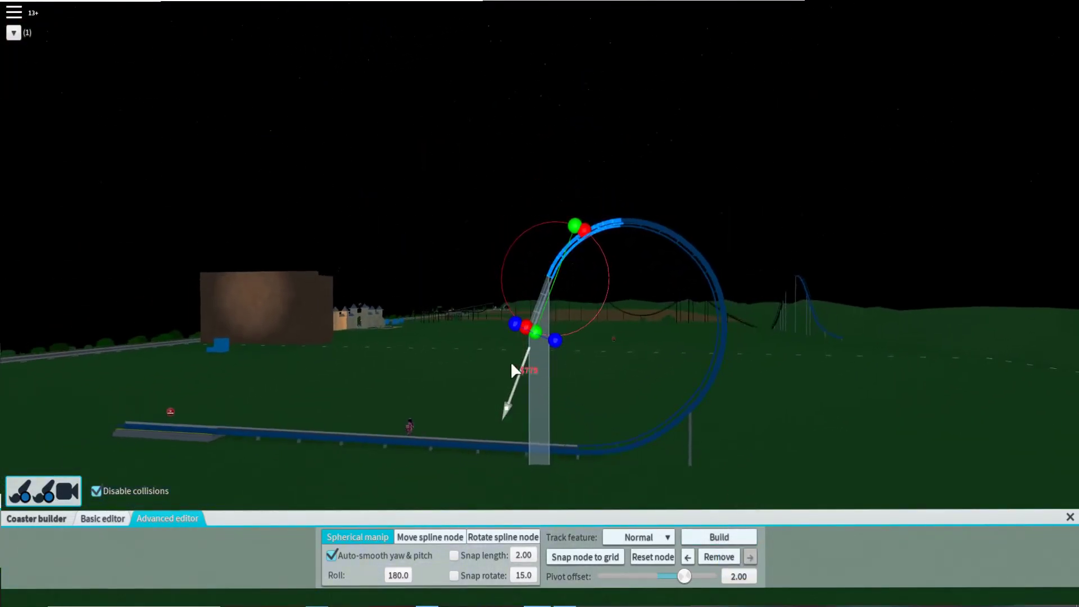
- Curve the descending side of the loop down beside the entry track with a roll of 0 and build it
left_click_drag(512, 365, 554, 393)
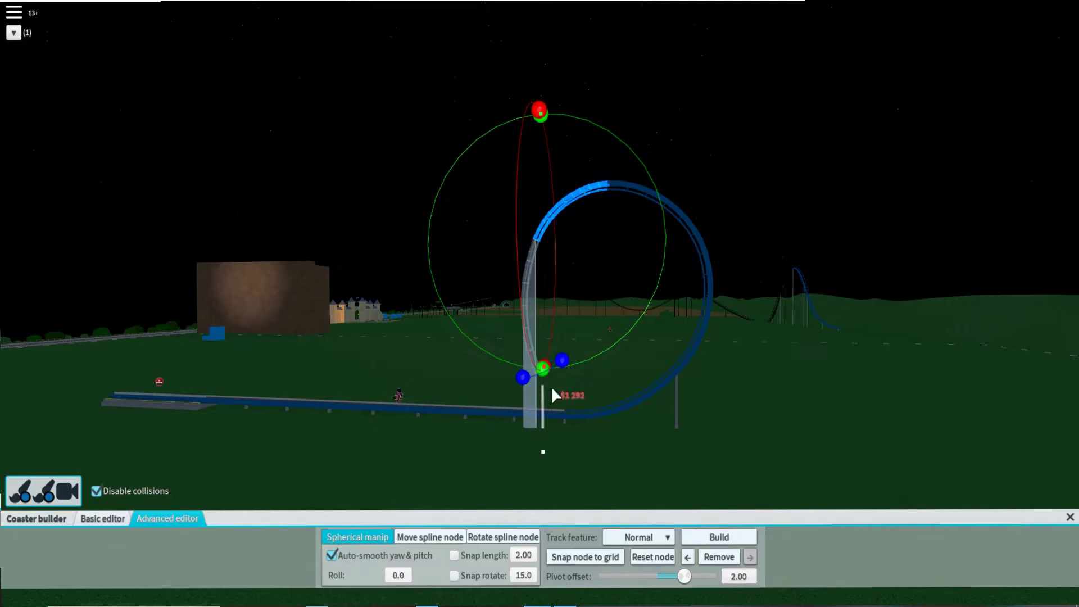
left_click_drag(540, 377, 480, 359)
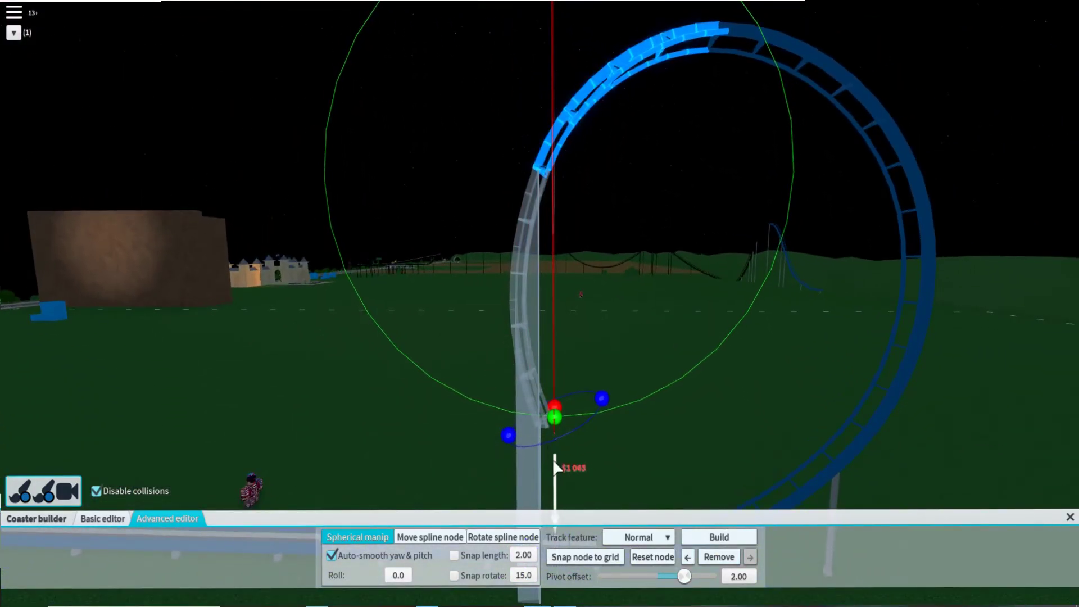
left_click(719, 538)
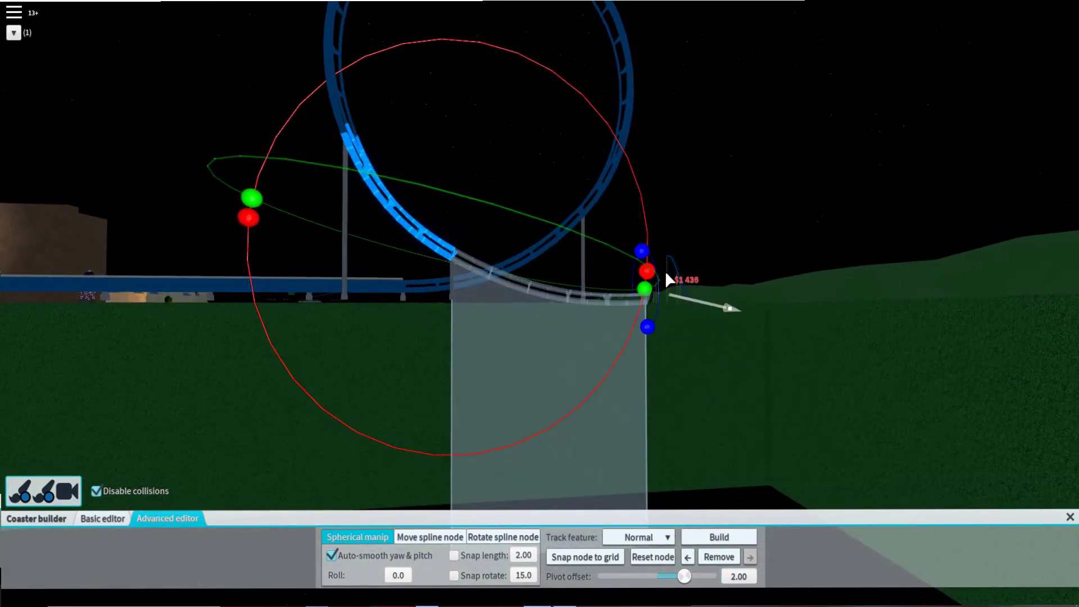
- Level the loop's exit piece just above the ground and build it
scroll(666, 271, "down", 5)
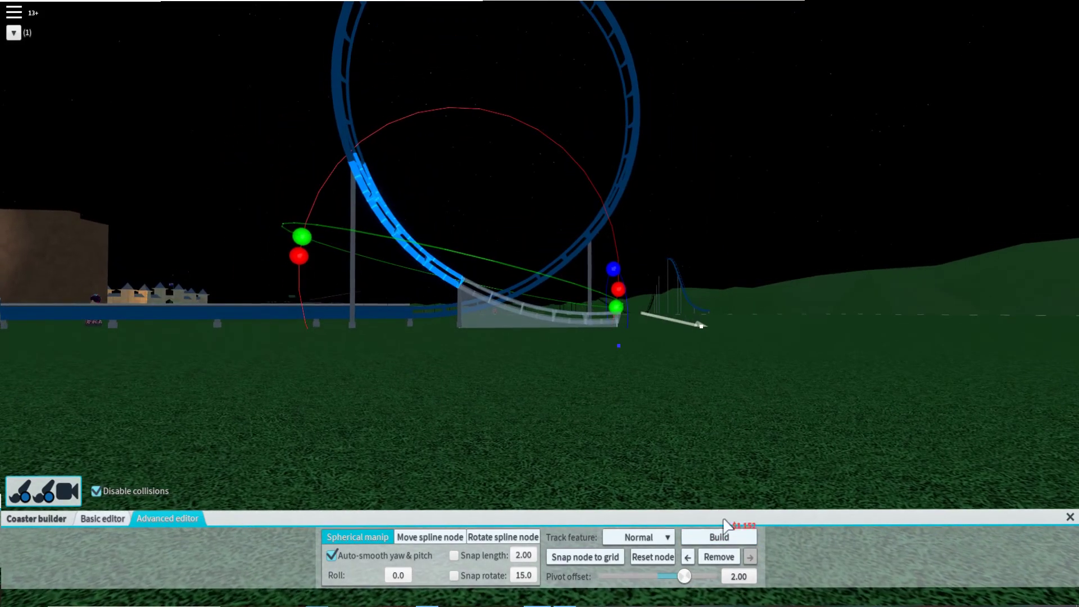
left_click(720, 537)
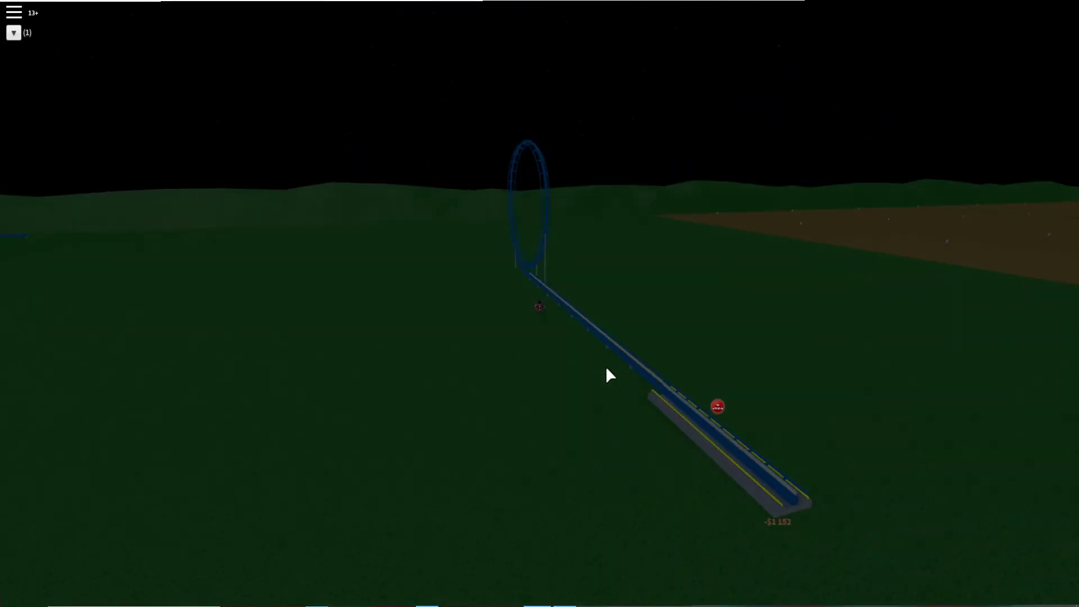